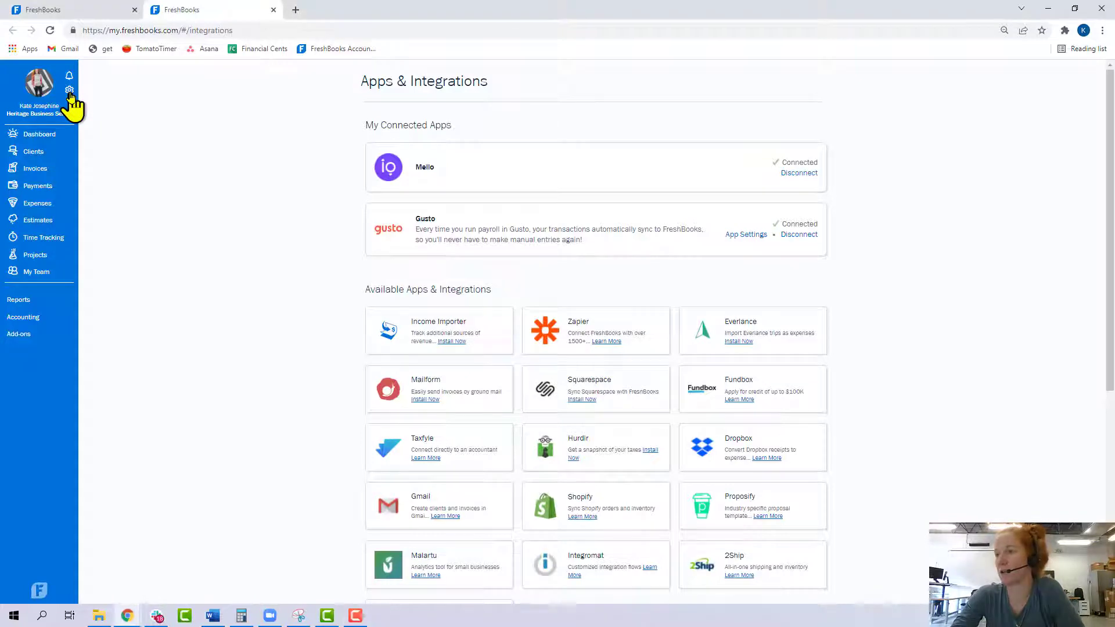
# Go to Apps & Integrations from the settings gear menu to install Income Importer.
pyautogui.click(70, 91)
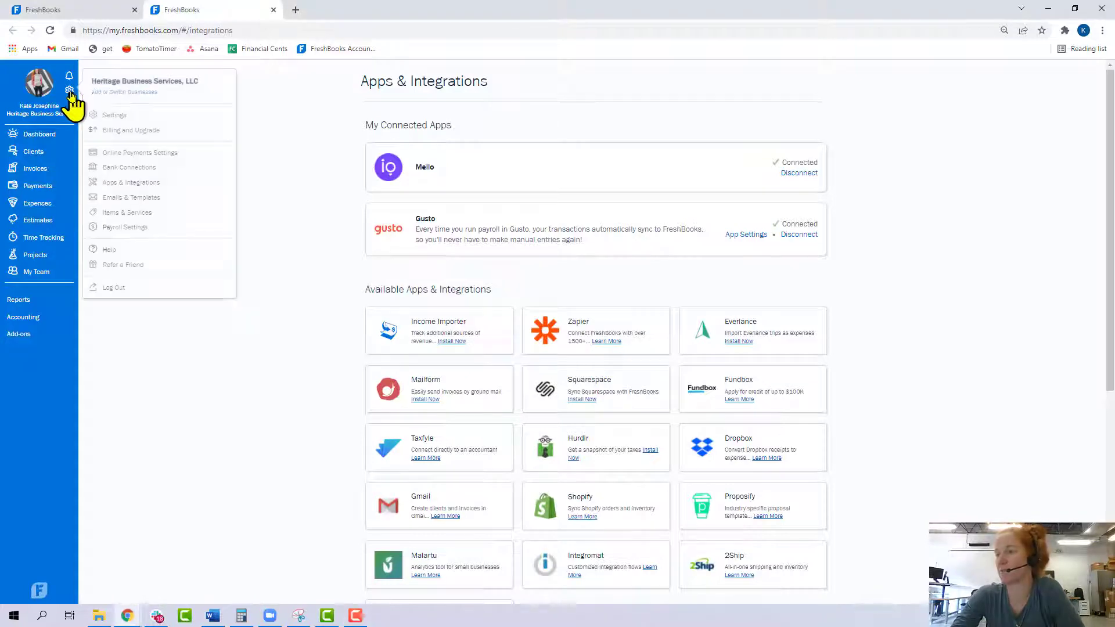
pyautogui.click(139, 184)
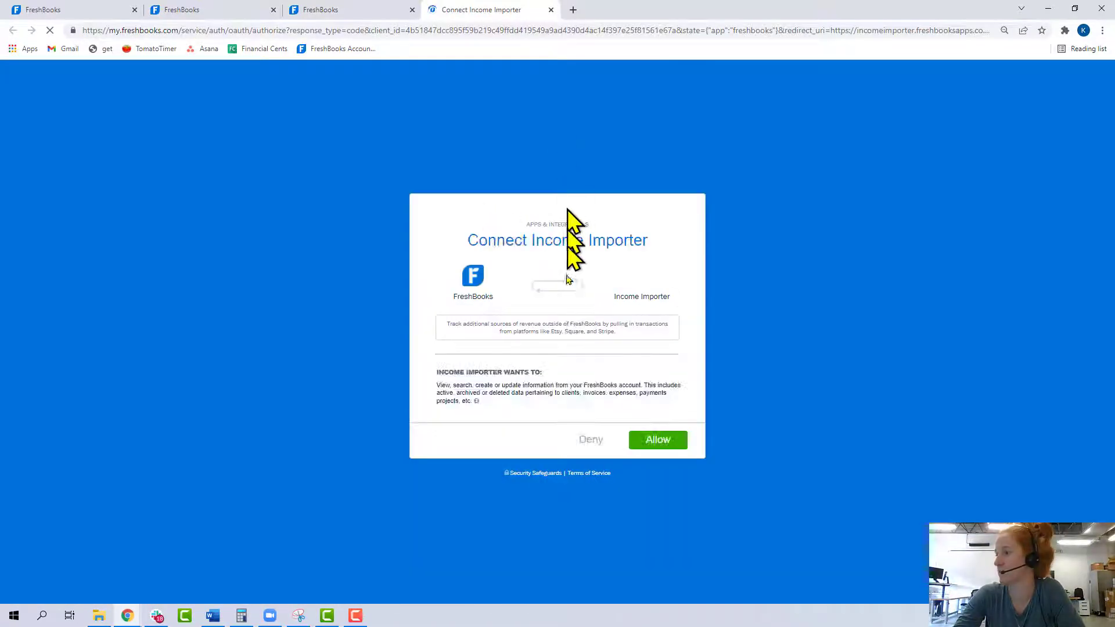
# Allow Income Importer access, then connect the business's Stripe account to it.
pyautogui.click(658, 441)
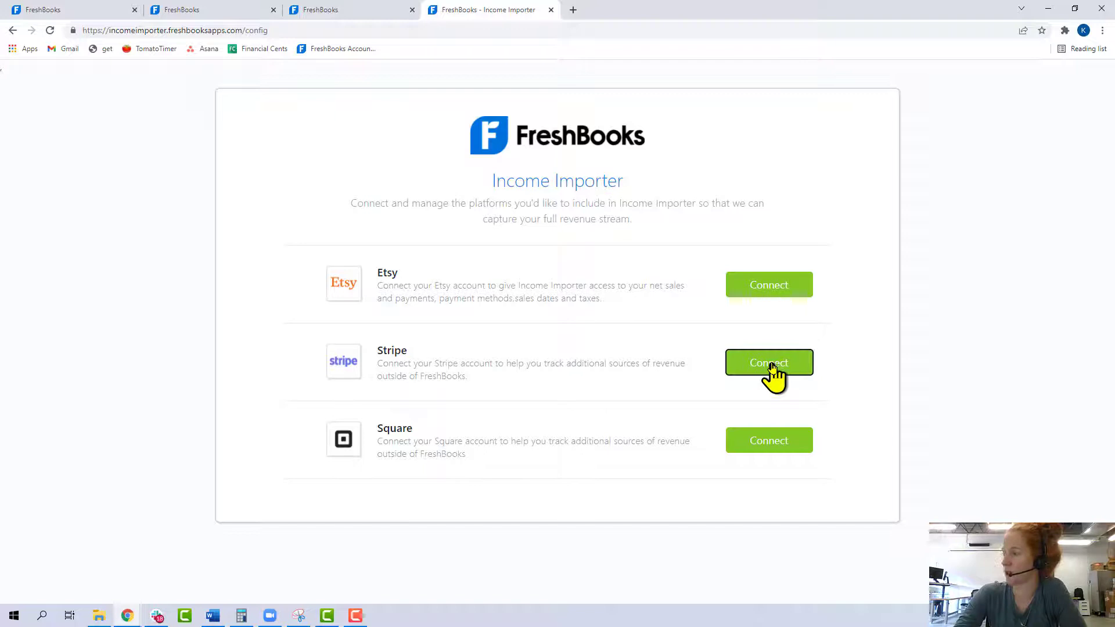
pyautogui.click(772, 367)
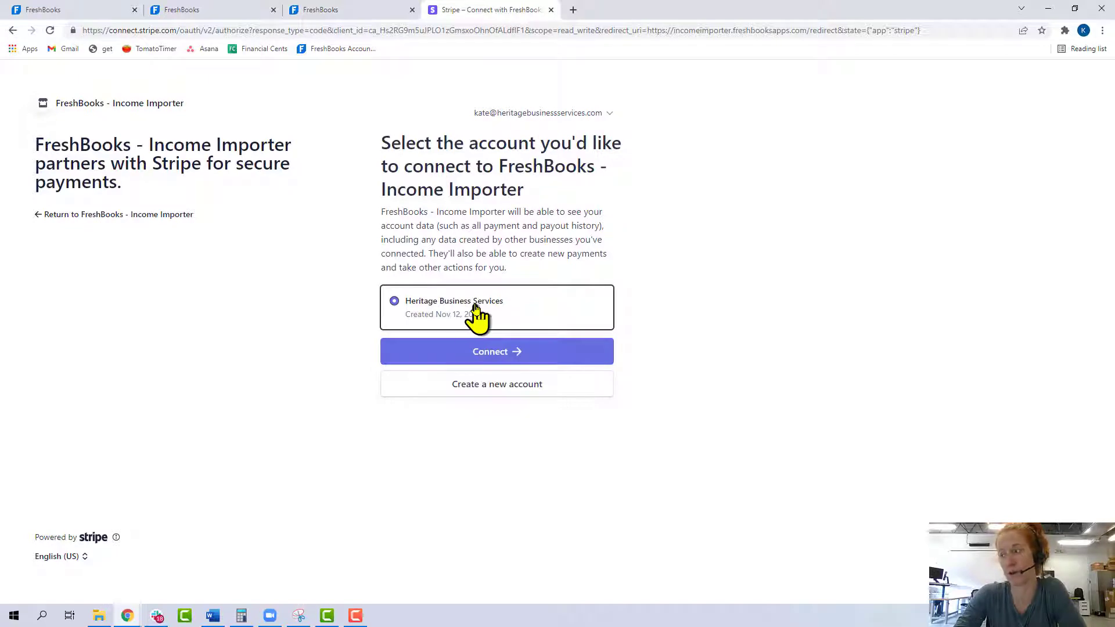
pyautogui.click(502, 355)
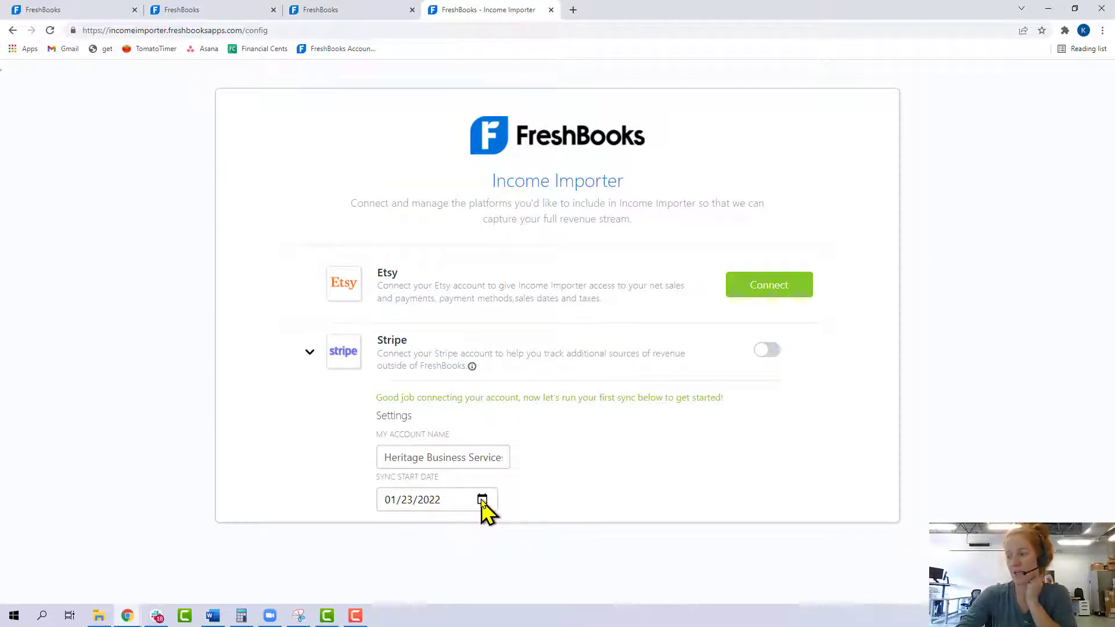
# Set the Stripe sync start date to January 1, 2022 and run the initial sync.
pyautogui.click(481, 500)
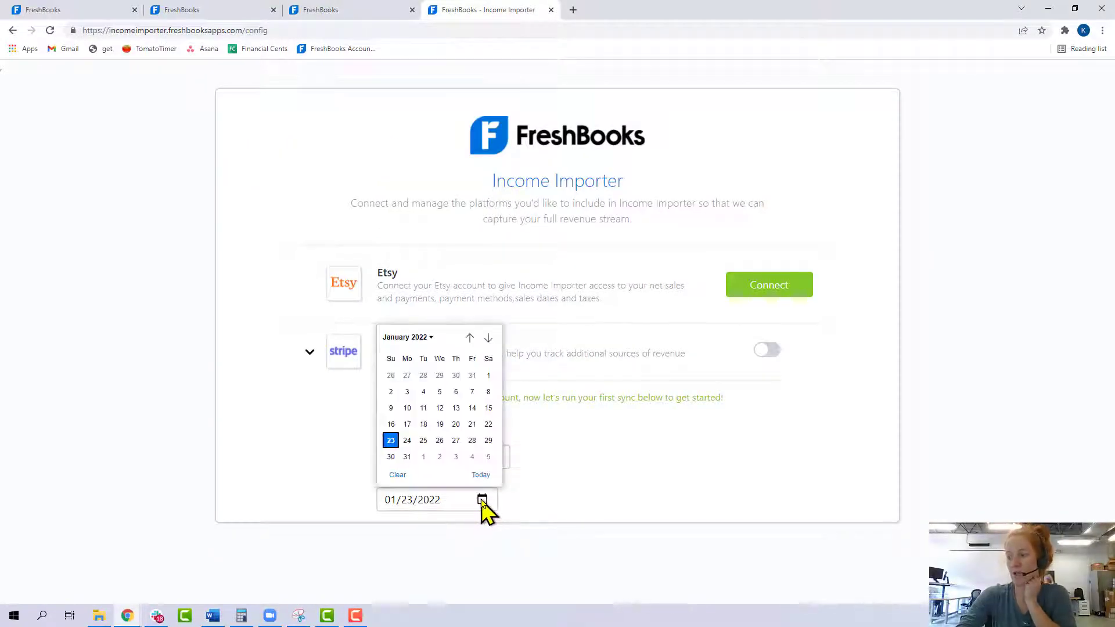
pyautogui.click(487, 376)
pyautogui.scroll(-2, 488, 383)
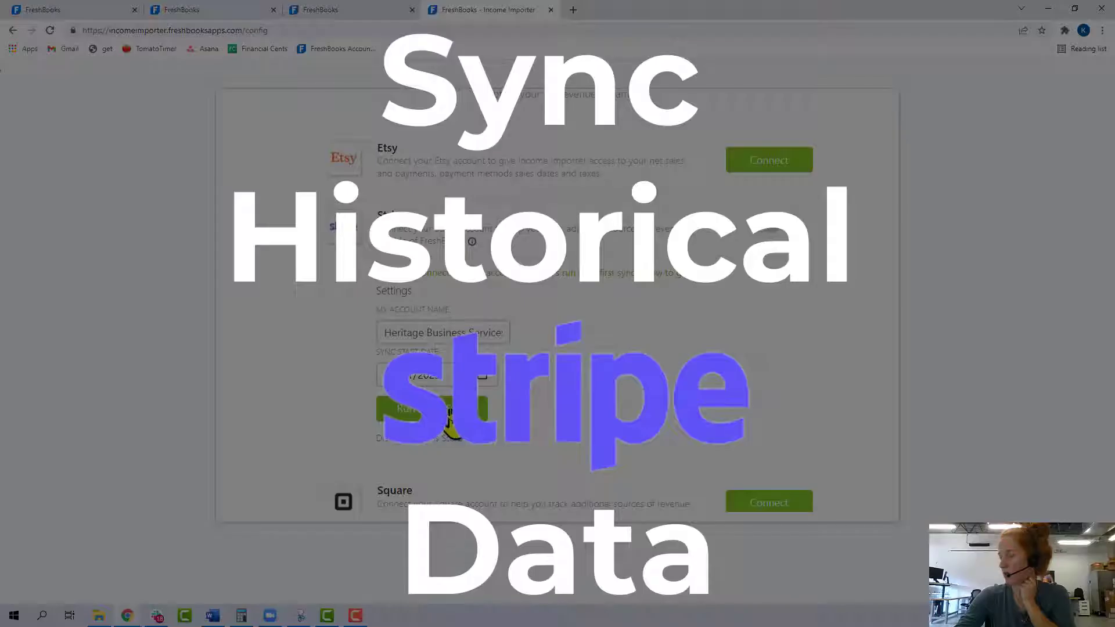
pyautogui.click(449, 411)
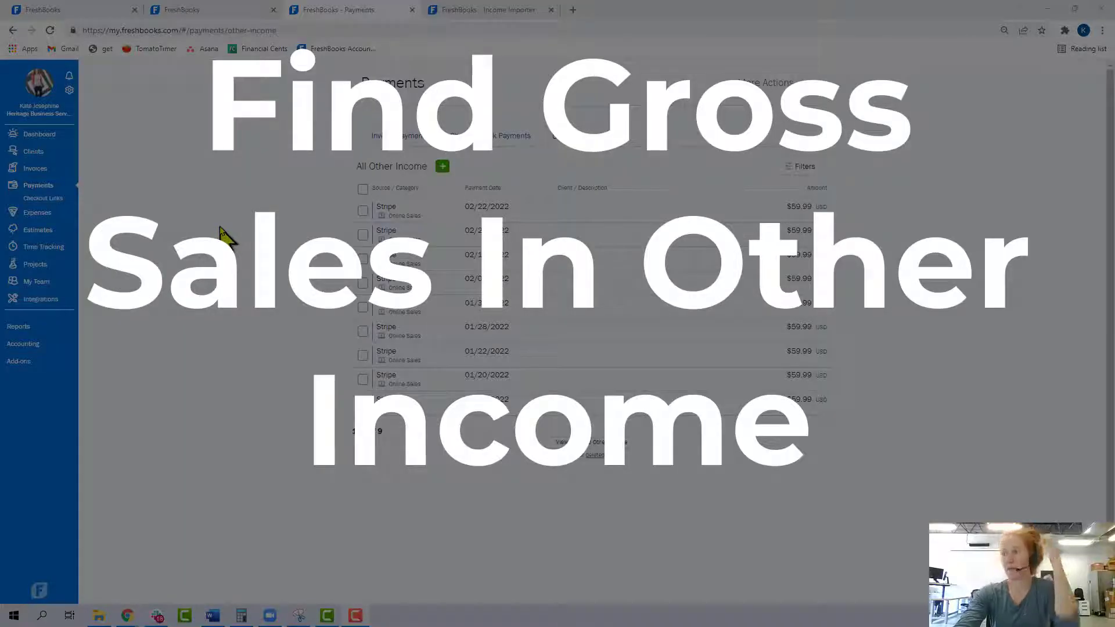
# Assign the 01/17/2022 Stripe income entry to FreshBooks Mighty Network, then open the 01/20/2022 entry.
pyautogui.click(47, 185)
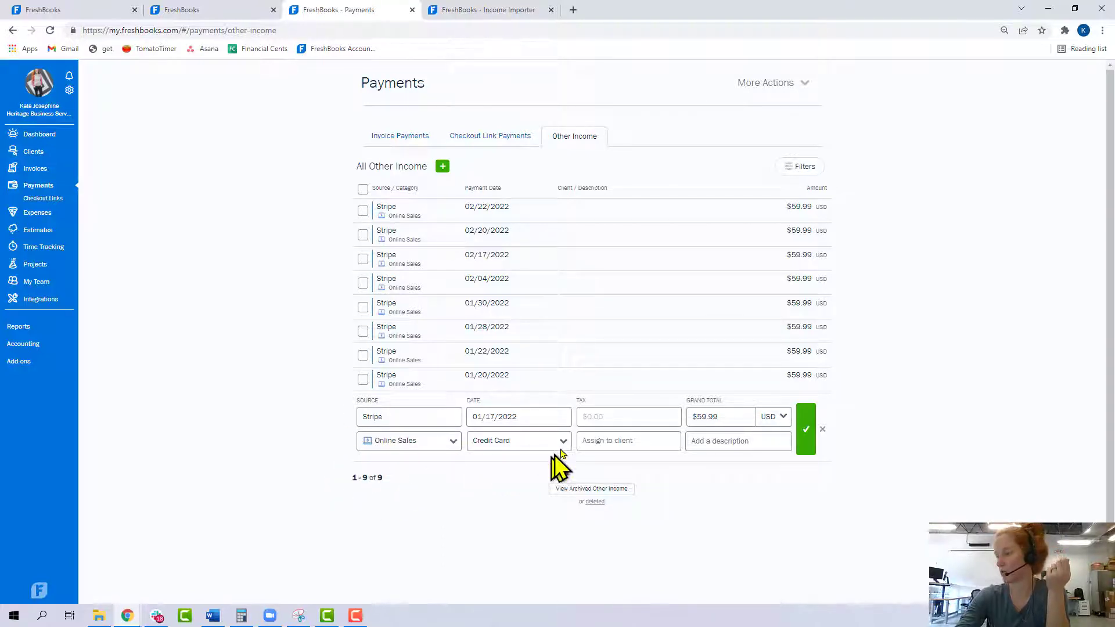
pyautogui.scroll(-1, 465, 465)
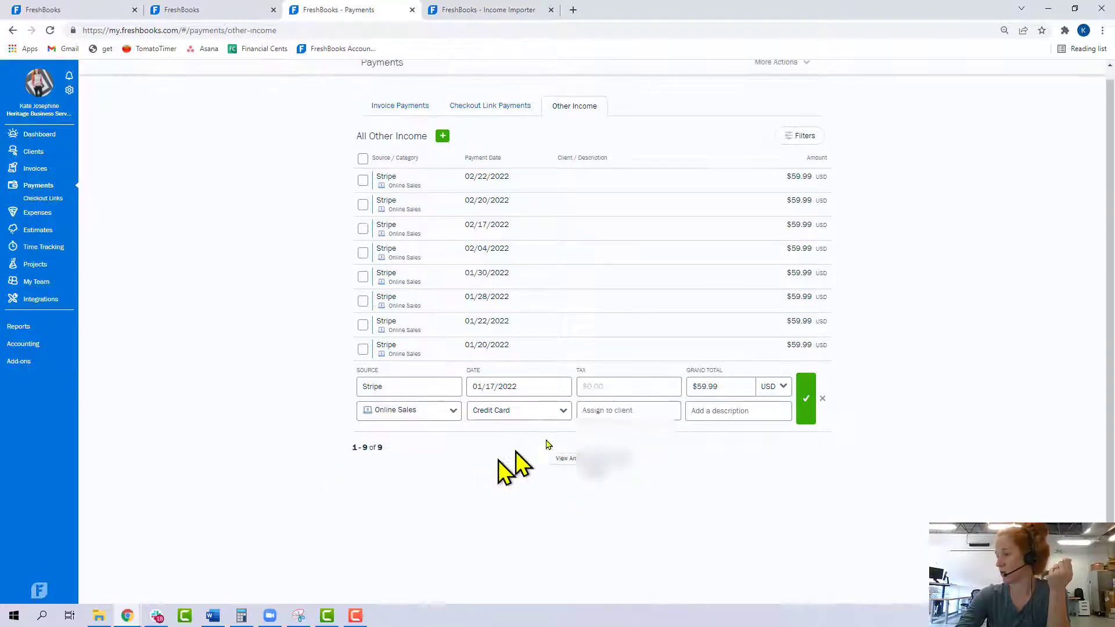
pyautogui.click(658, 409)
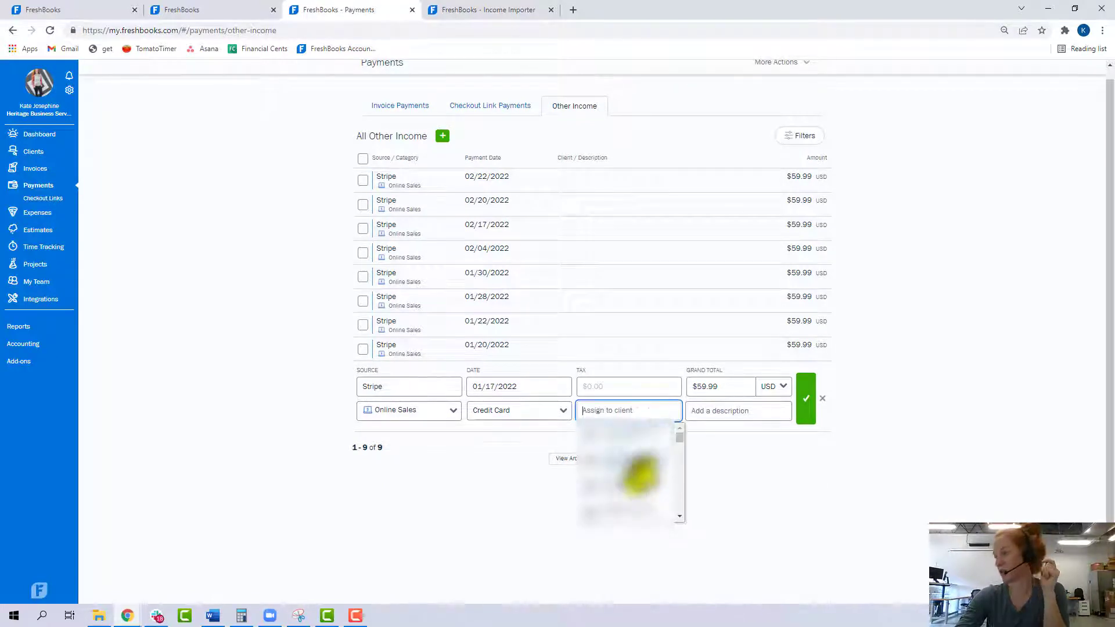
pyautogui.click(628, 499)
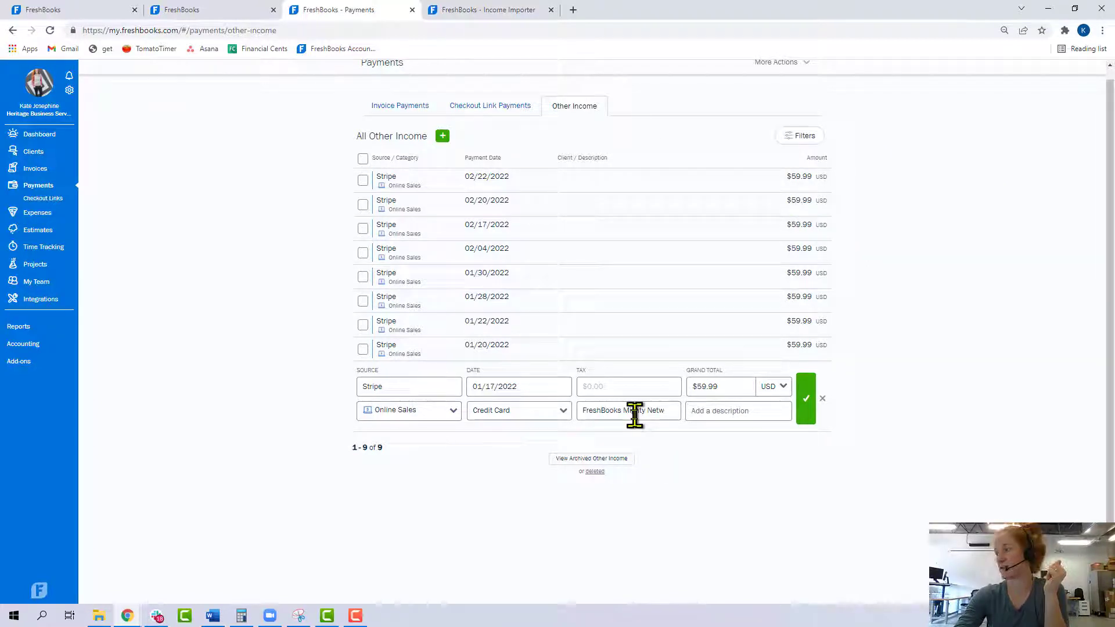
pyautogui.click(806, 400)
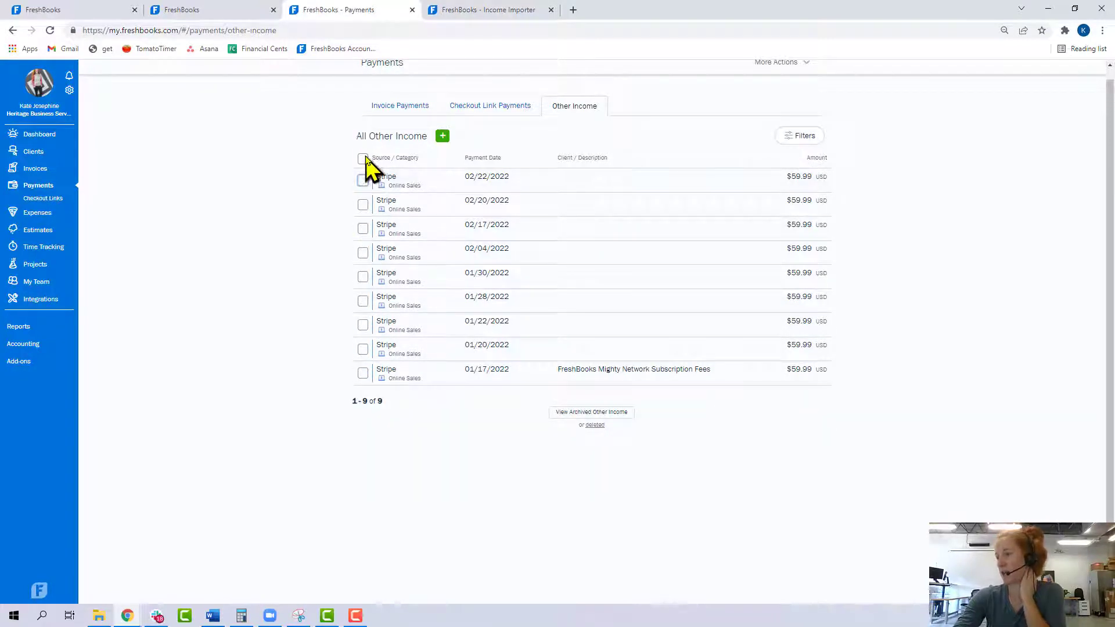
pyautogui.click(657, 354)
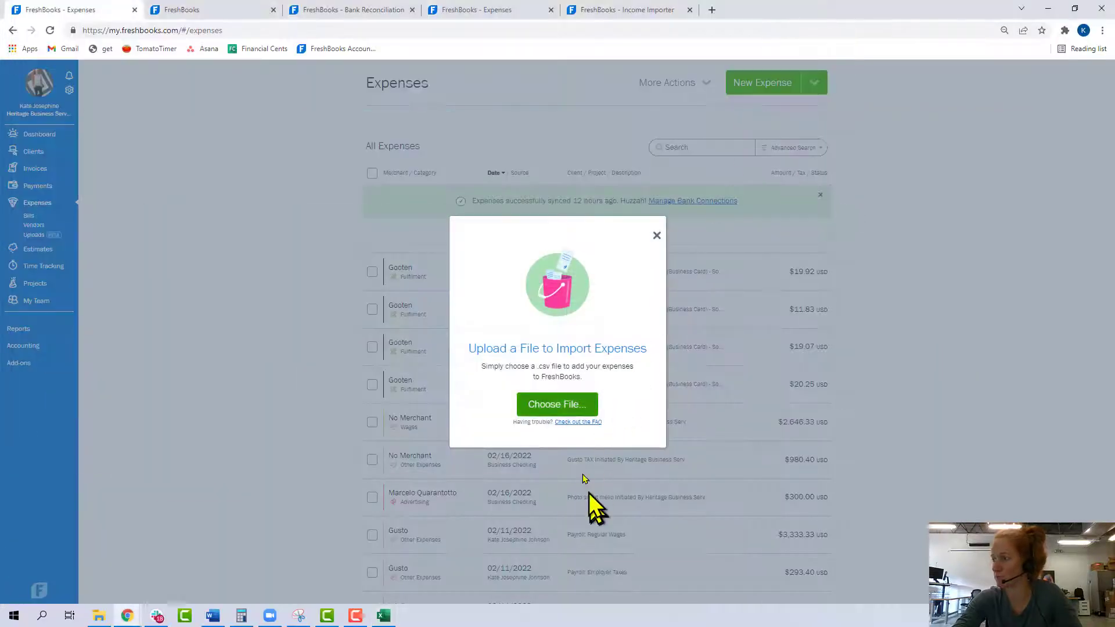
# Upload the Stripe fees CSV and map its Description, Date and Amount columns.
pyautogui.click(566, 407)
pyautogui.click(718, 292)
pyautogui.click(634, 226)
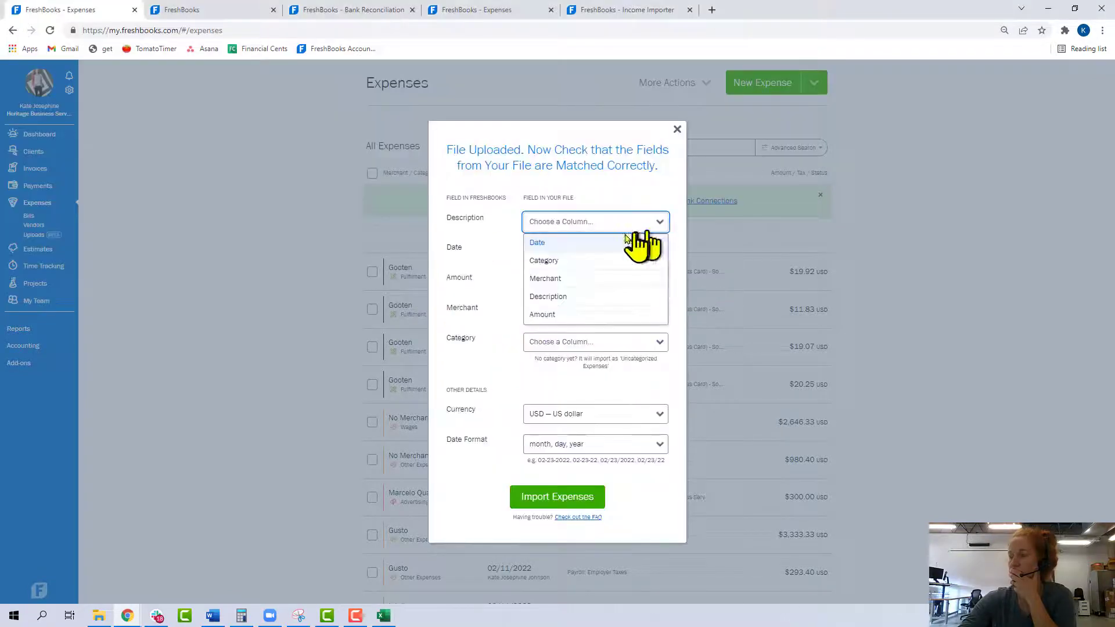
pyautogui.click(548, 296)
pyautogui.click(586, 252)
pyautogui.click(540, 273)
pyautogui.click(587, 282)
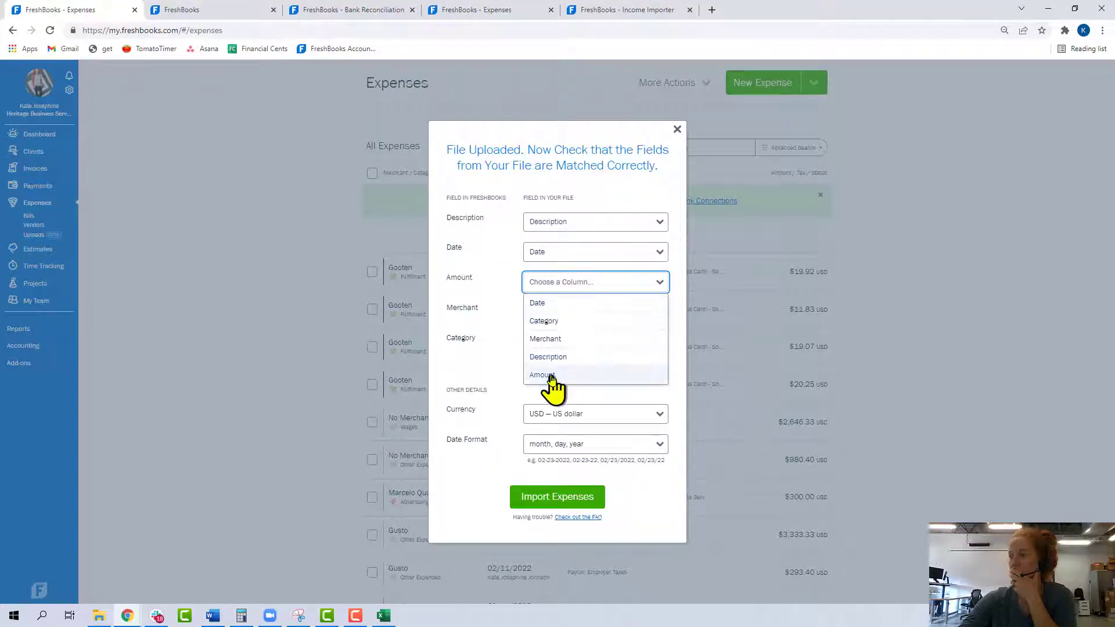
pyautogui.click(548, 375)
# Map Merchant and Category, keep month/day/year dates, and import the 8 fee expenses.
pyautogui.click(589, 312)
pyautogui.click(581, 368)
pyautogui.click(592, 341)
pyautogui.click(581, 380)
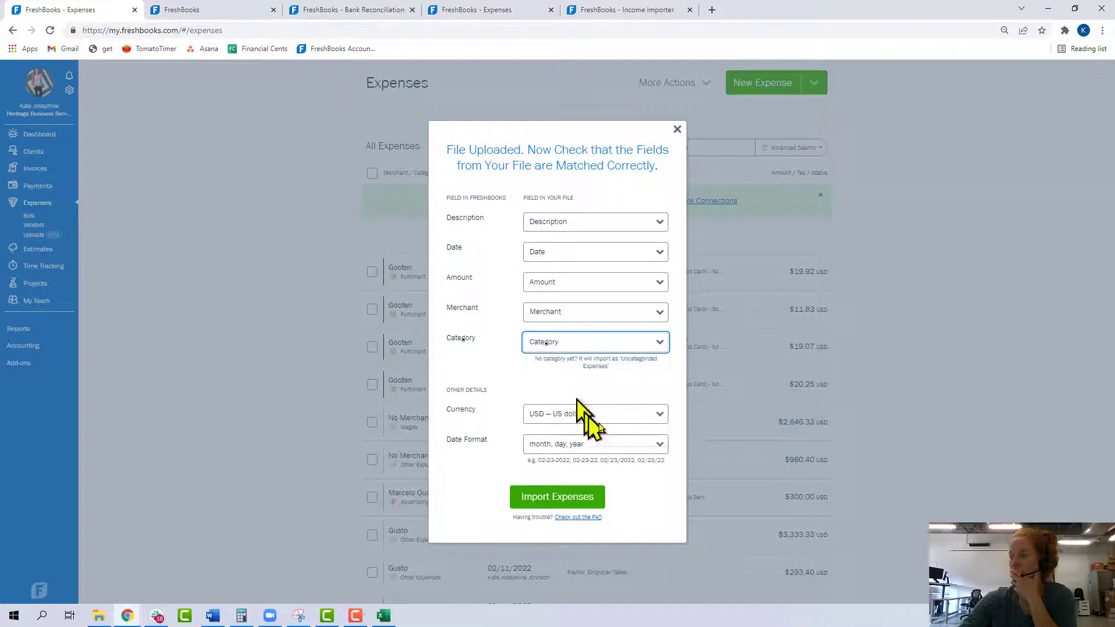
pyautogui.click(584, 443)
pyautogui.click(580, 463)
pyautogui.click(568, 498)
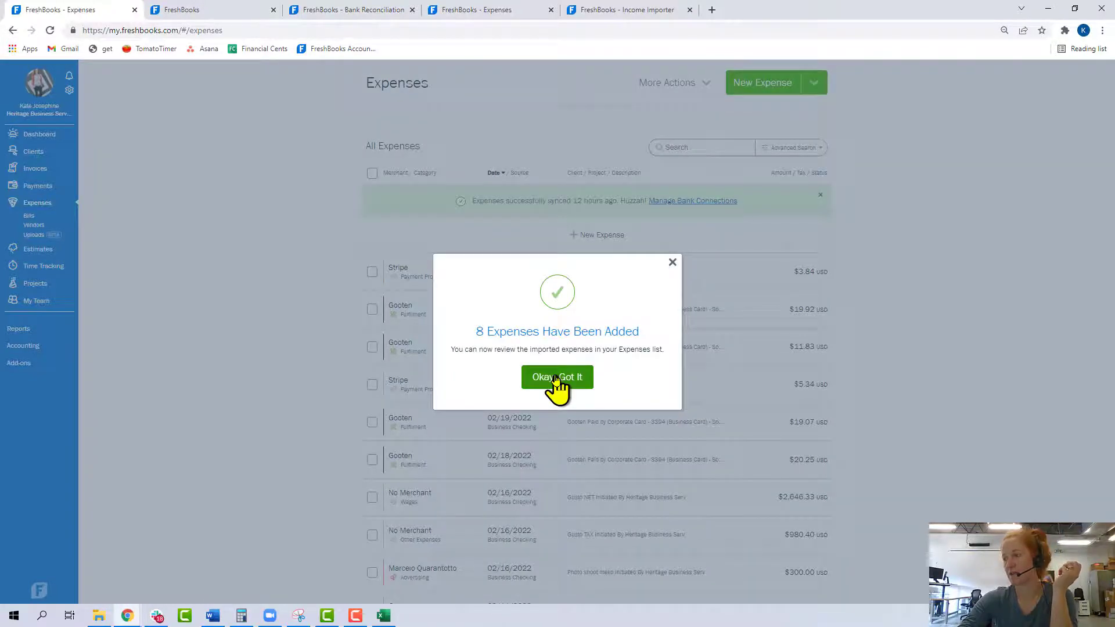
pyautogui.click(556, 377)
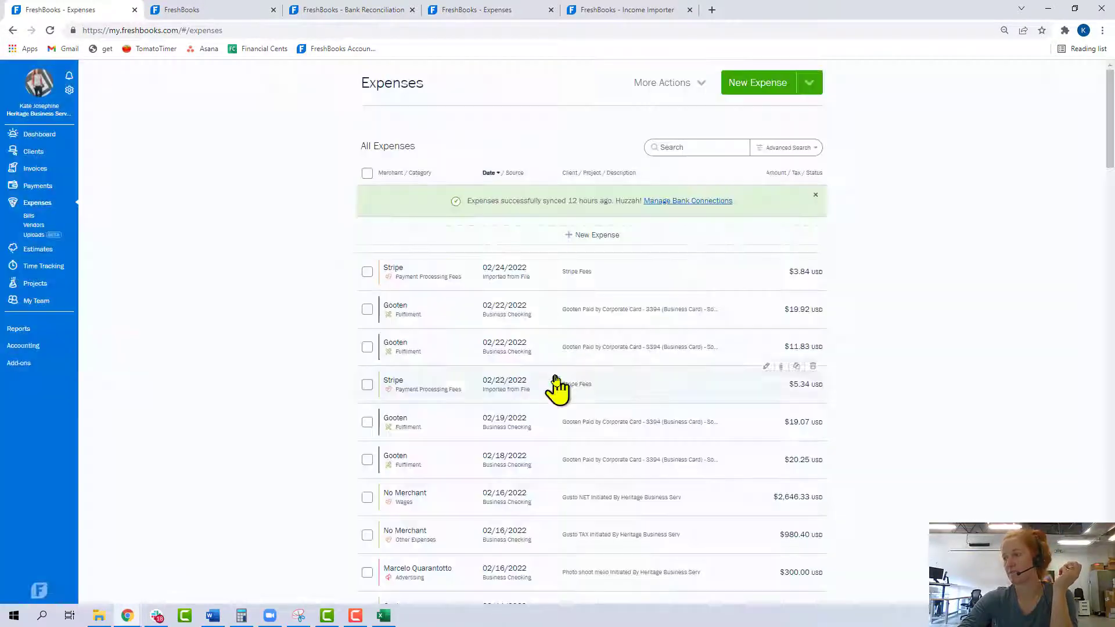
# In Accounting, match the 01/03 $56.15 Stripe deposit and the 01/24 deposit with its $3.84 fee.
pyautogui.click(30, 347)
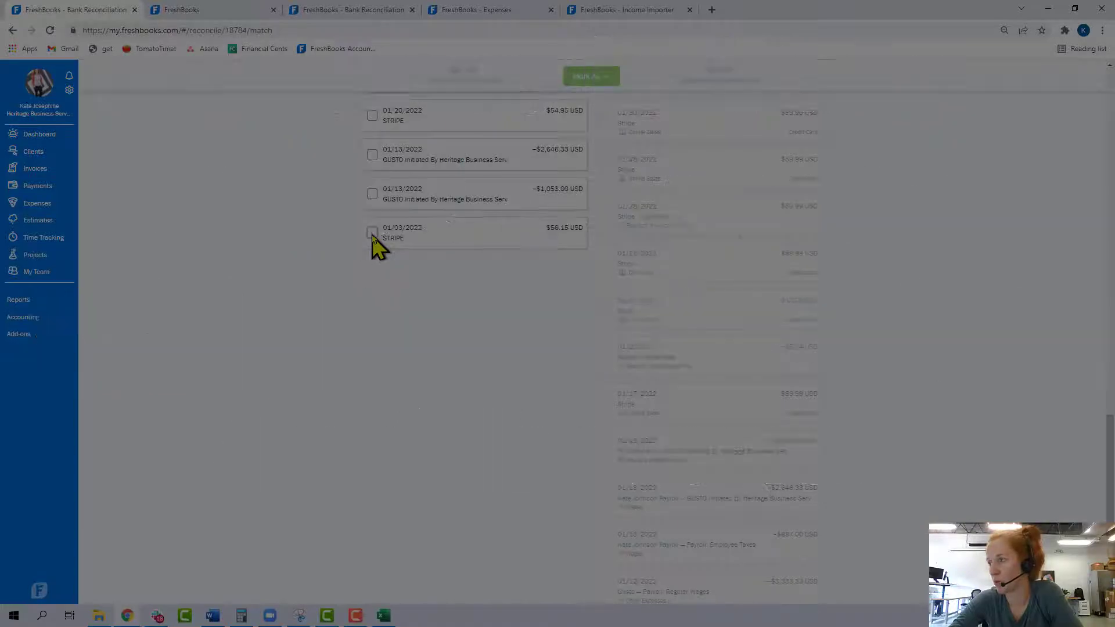
pyautogui.click(373, 238)
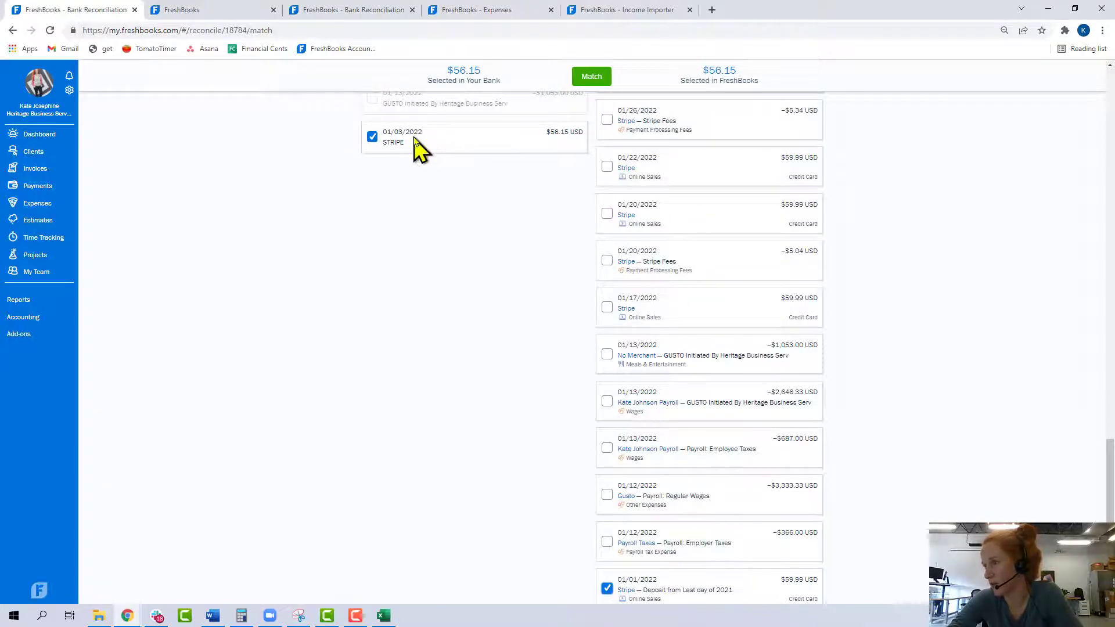
pyautogui.scroll(-1, 694, 586)
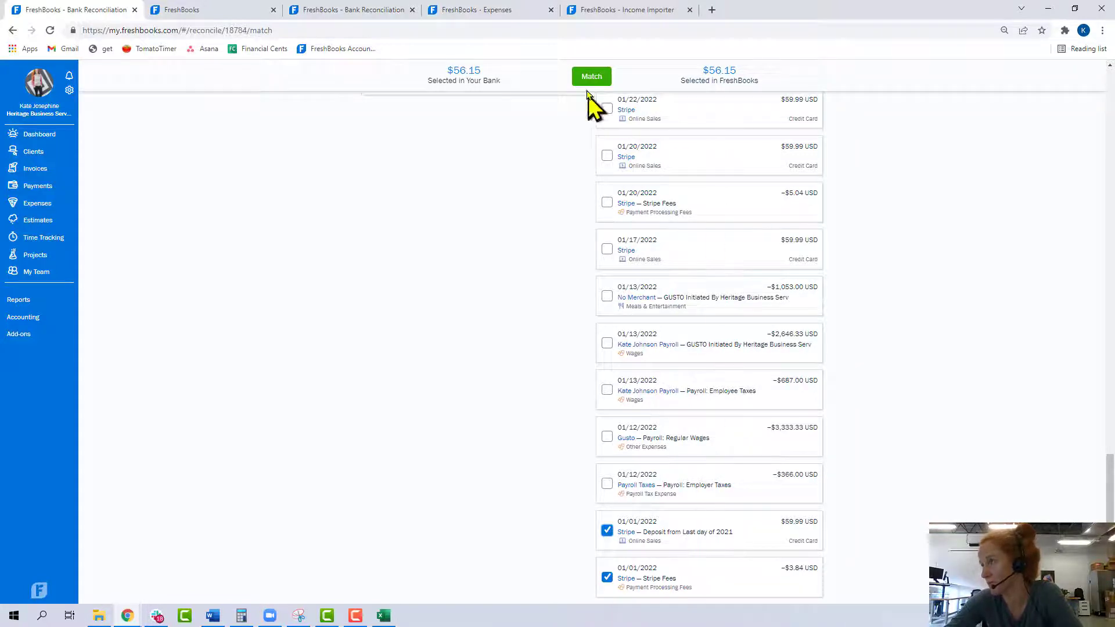
pyautogui.click(589, 78)
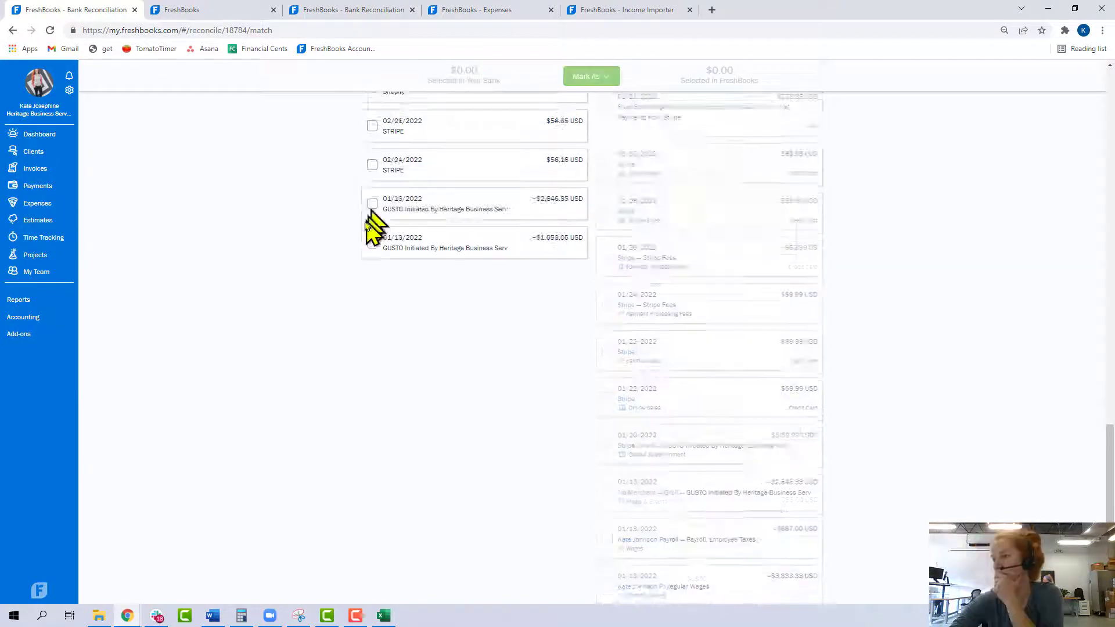
pyautogui.click(607, 364)
pyautogui.click(607, 413)
# Match the 01/26 $54.65 Stripe deposit to a $59.99 sale and $5.34 fee.
pyautogui.click(592, 76)
pyautogui.click(372, 244)
pyautogui.click(607, 424)
pyautogui.click(607, 373)
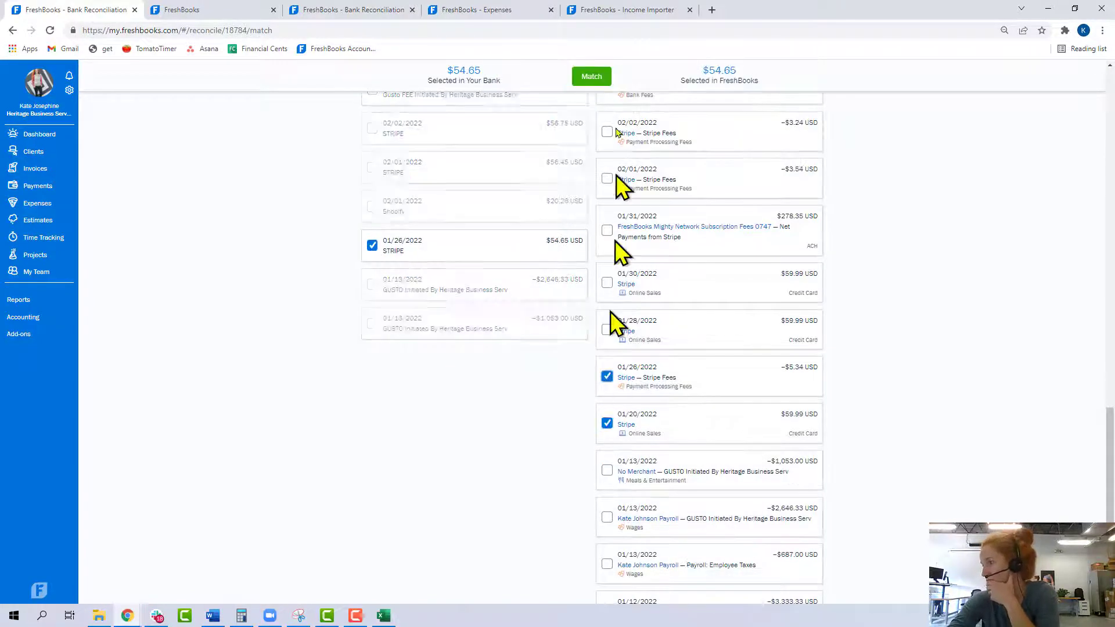
pyautogui.click(592, 76)
# Match the 02/01 $56.45 Stripe deposit to a $59.99 sale and $3.54 fee.
pyautogui.click(372, 238)
pyautogui.click(606, 401)
pyautogui.click(607, 250)
pyautogui.click(589, 78)
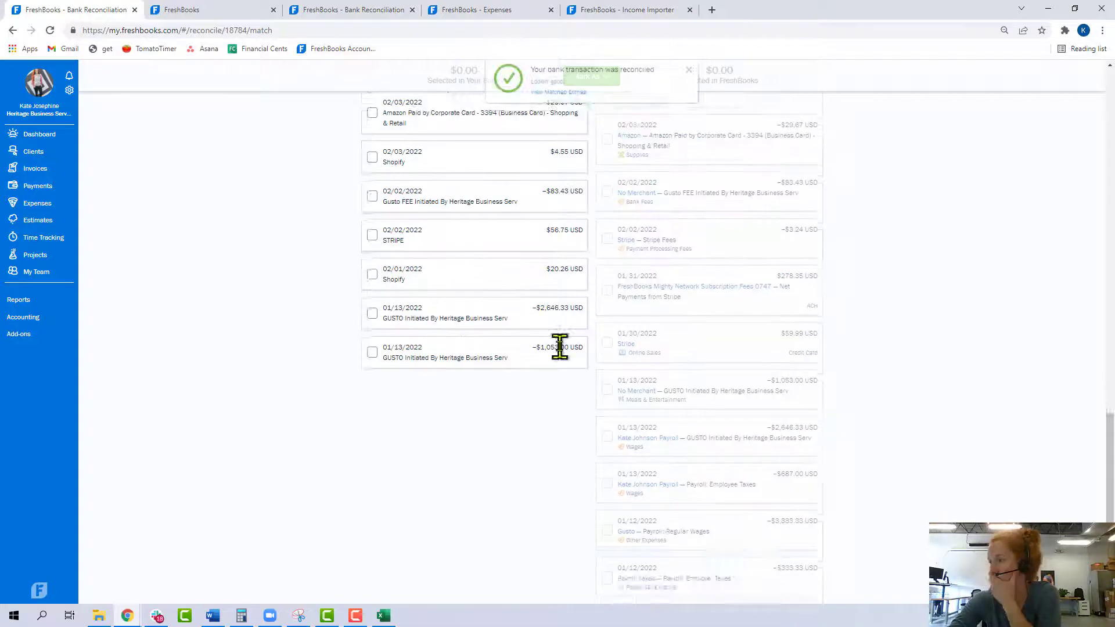
# Match the 02/02 deposit ($59.99 sale, $3.24 fee) and the 02/08 $56.15 deposit ($3.84 fee).
pyautogui.click(606, 401)
pyautogui.click(607, 296)
pyautogui.click(589, 78)
pyautogui.click(607, 331)
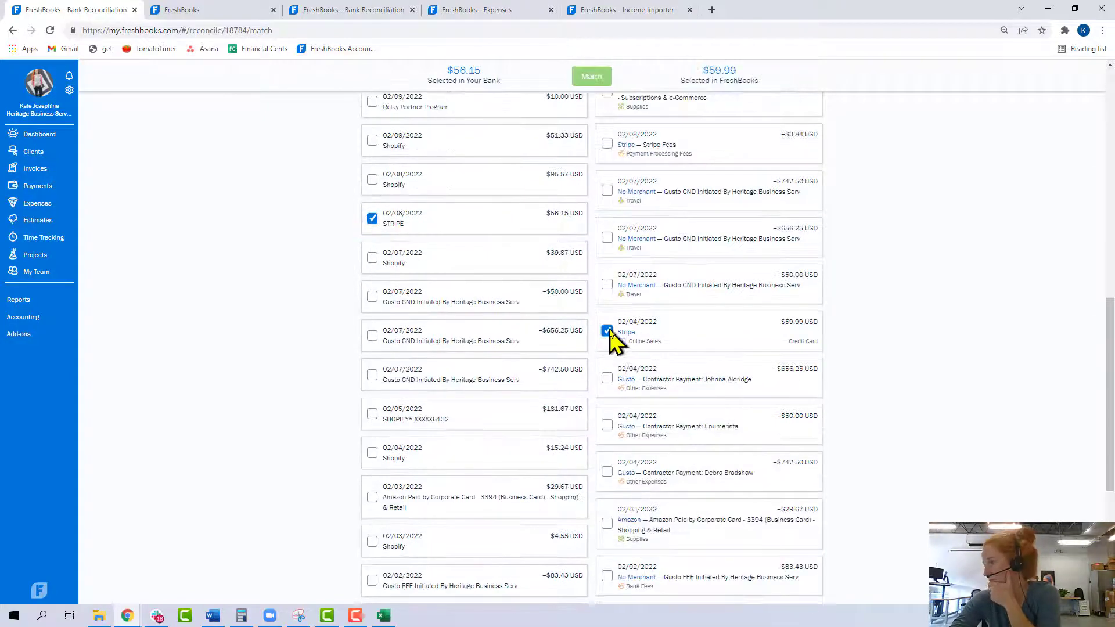
pyautogui.click(606, 143)
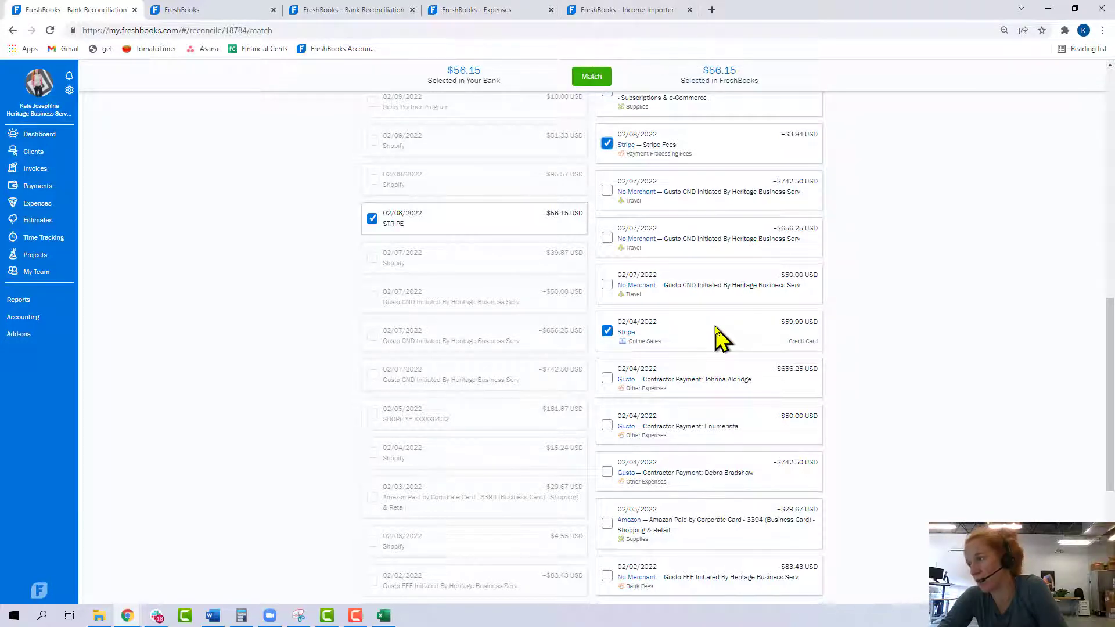
pyautogui.click(595, 78)
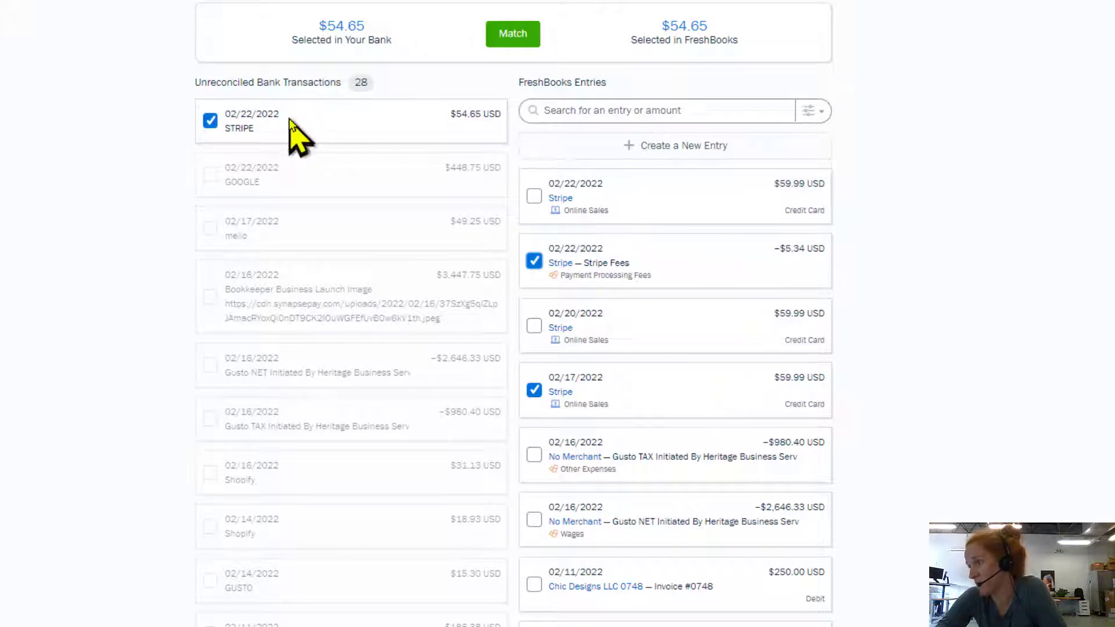
# Match the 02/22 $54.65 Stripe deposit to its $59.99 sale and $5.34 fee.
pyautogui.click(513, 35)
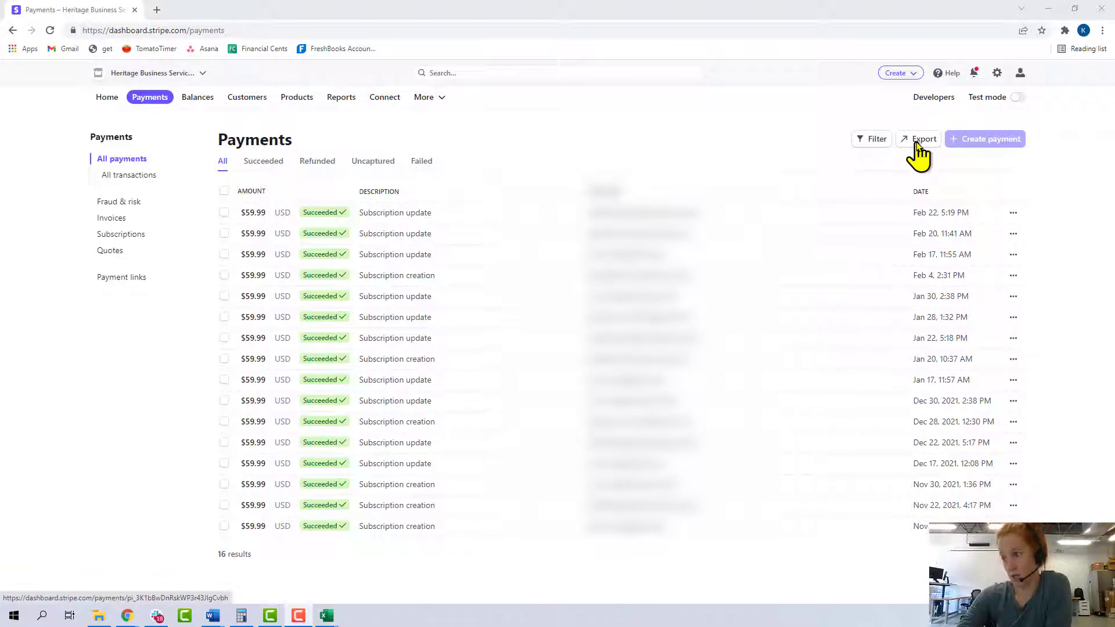
# Minimize Chrome so the unified_payments spreadsheet shows beside the Stripe dashboard.
pyautogui.click(1050, 11)
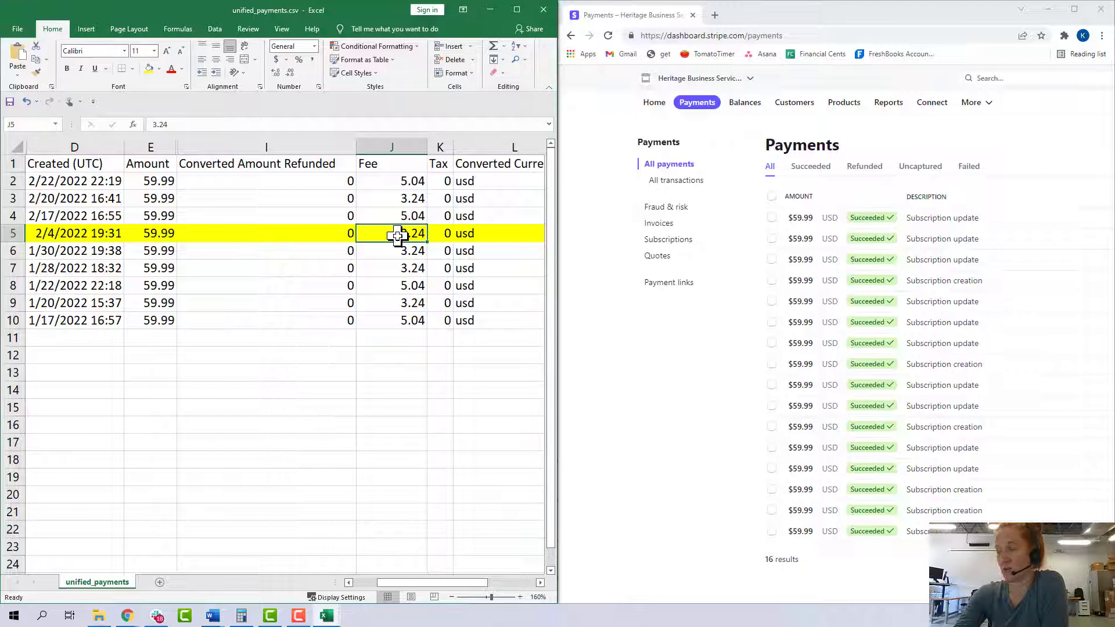
# From Stripe Balances, open the February 7 deposit's $56.15 payout details.
pyautogui.click(689, 102)
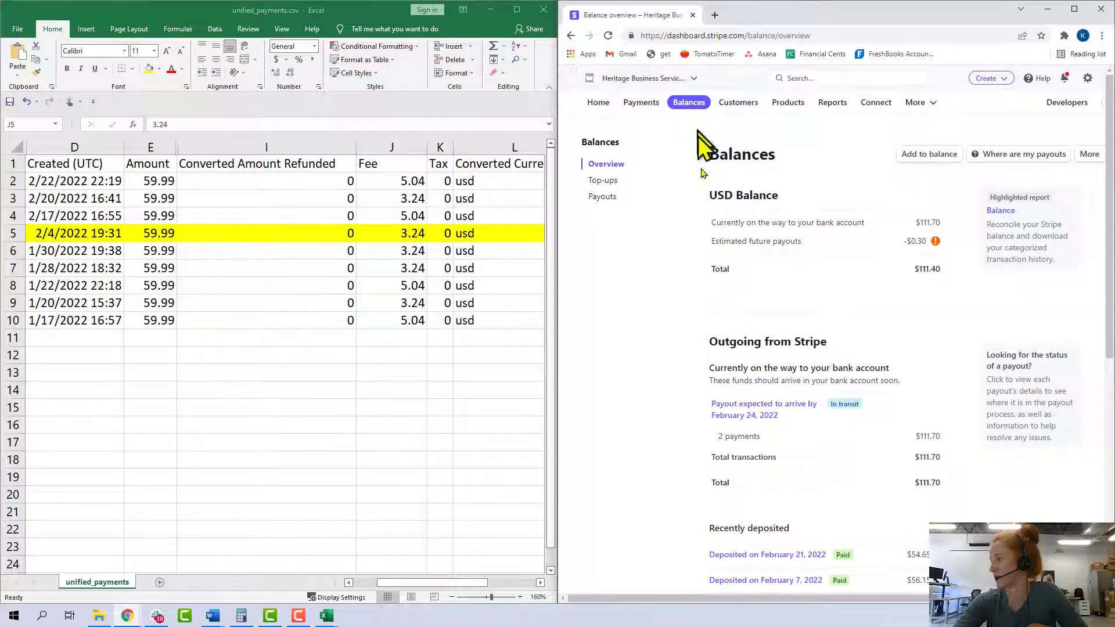
pyautogui.scroll(-3, 747, 409)
pyautogui.click(800, 466)
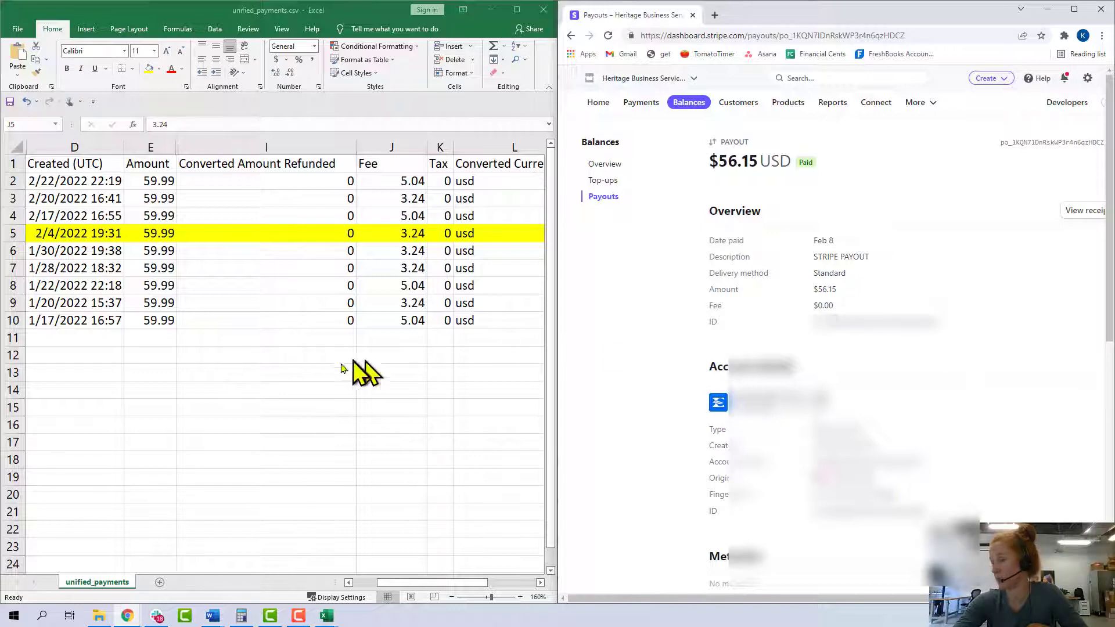
# Enter =E5-J5 in cell I13 to get the 56.75 net amount, then return to the Stripe window.
pyautogui.click(281, 378)
pyautogui.click(281, 372)
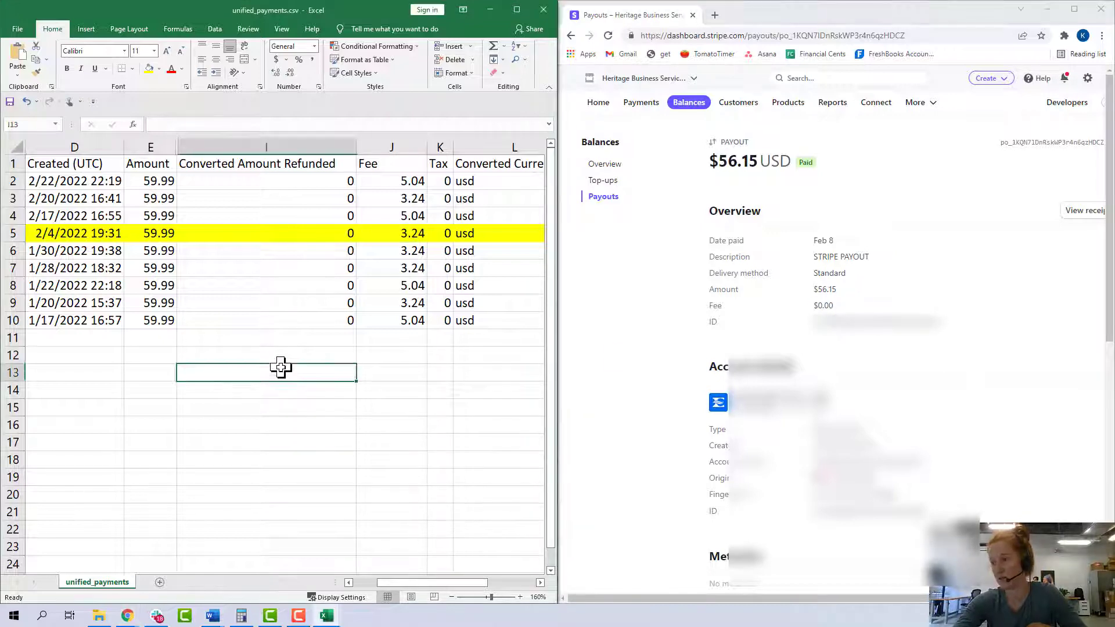
pyautogui.write('=')
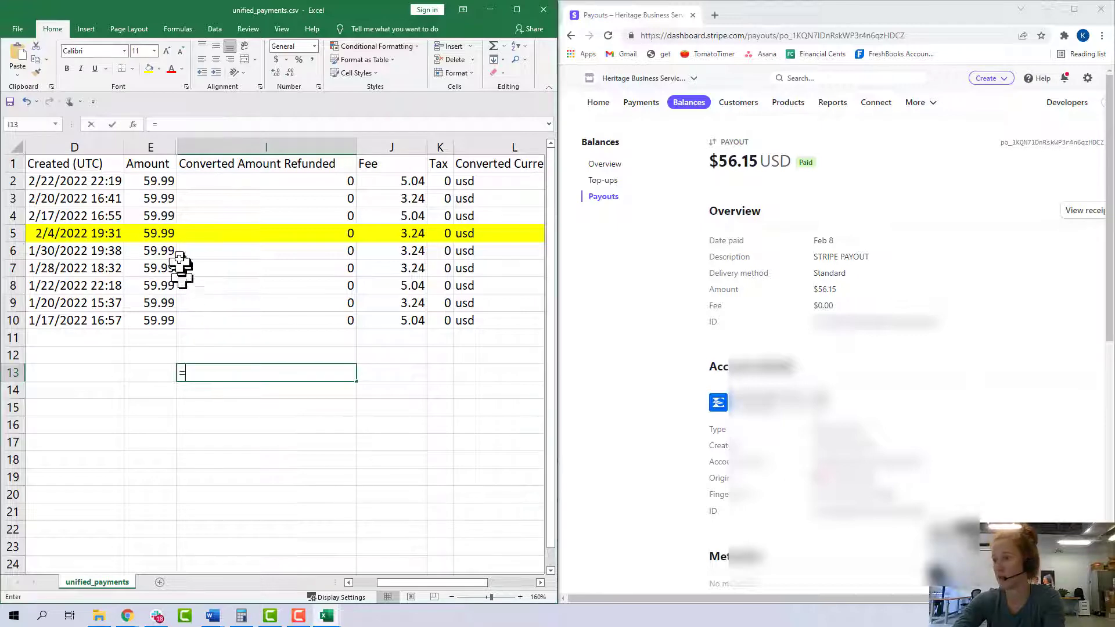
pyautogui.click(163, 232)
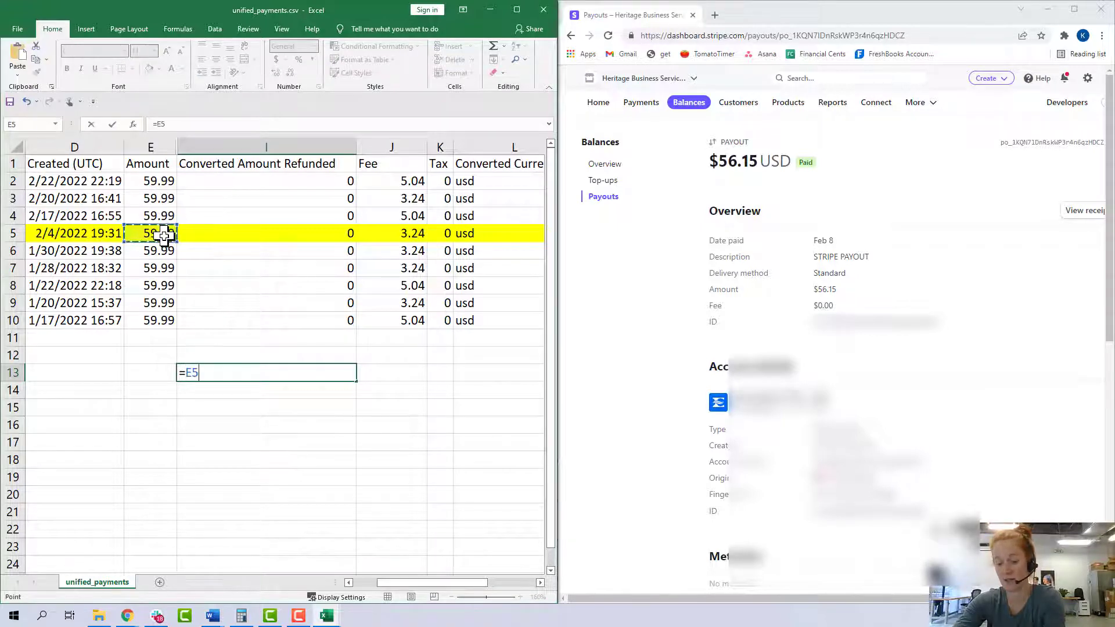
pyautogui.write('-')
pyautogui.click(419, 235)
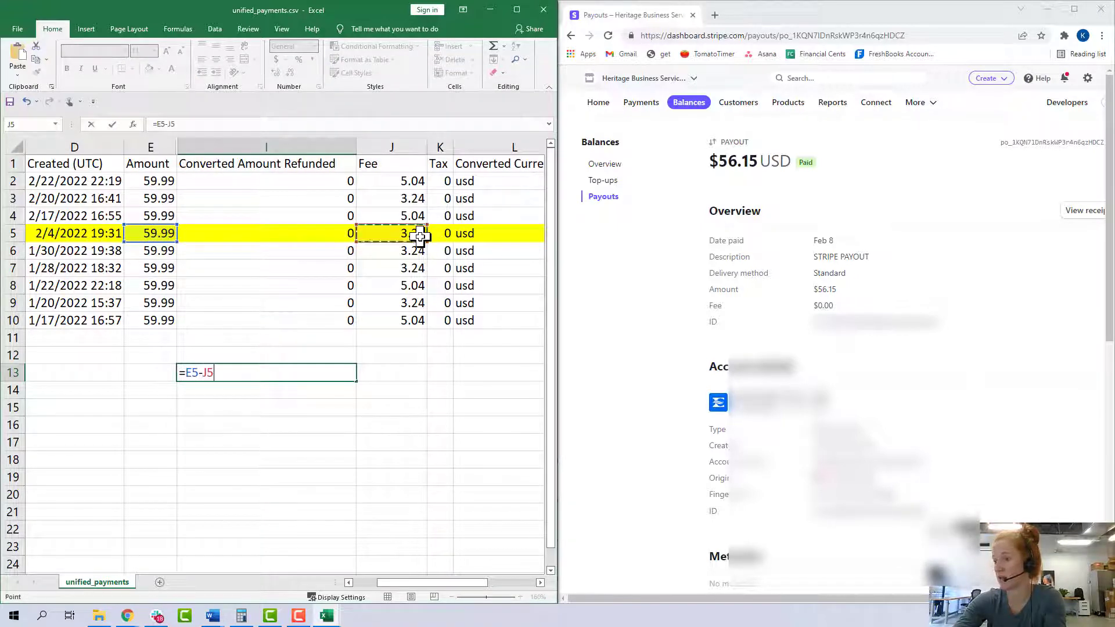
pyautogui.press('Return')
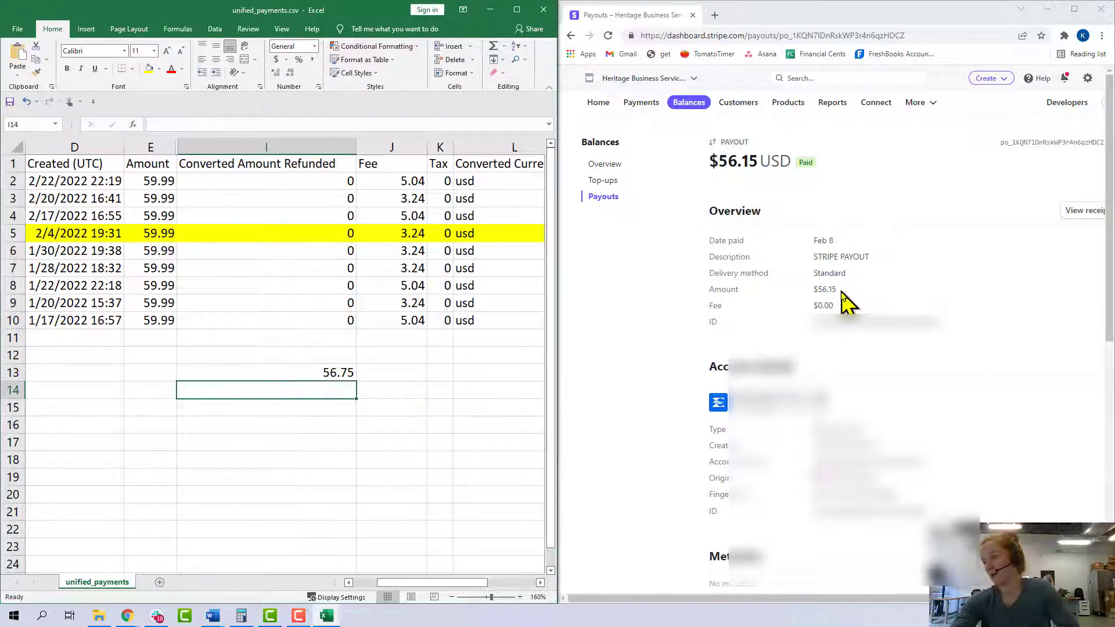
pyautogui.click(579, 462)
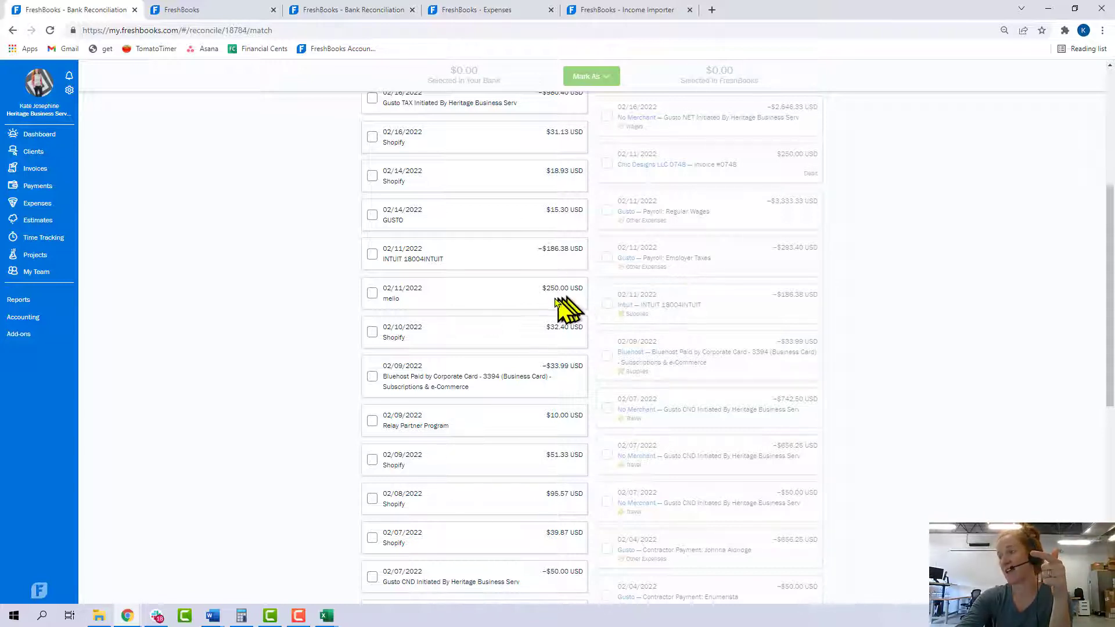
# Scroll through the remaining unreconciled bank transactions in FreshBooks.
pyautogui.scroll(-1, 473, 399)
pyautogui.scroll(-1, 473, 400)
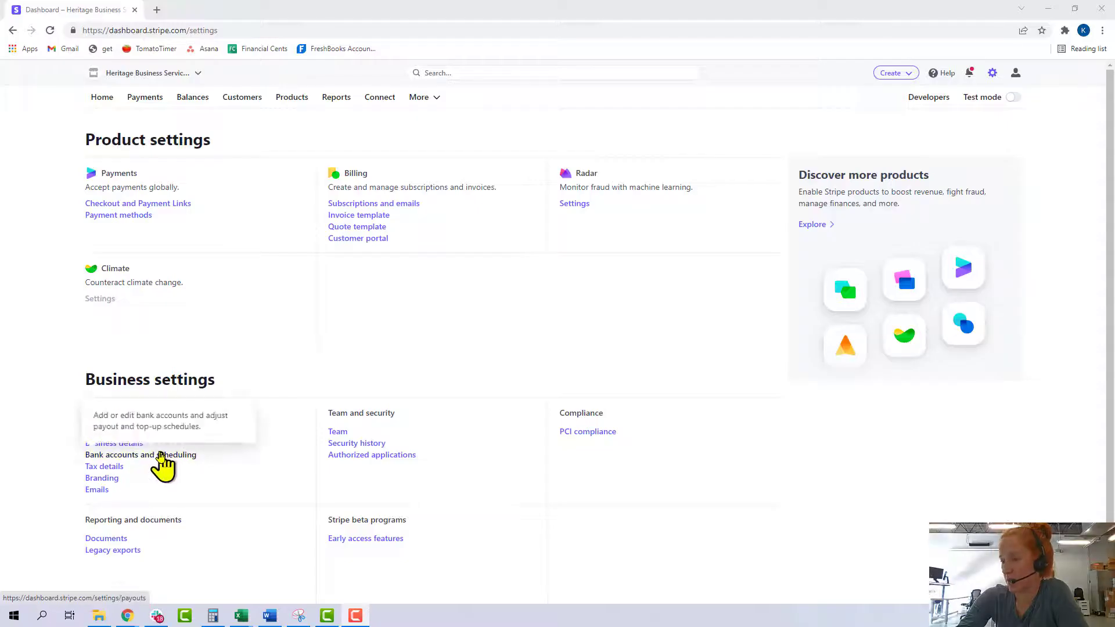
# Open Stripe's bank accounts and scheduling settings and expand the 'Automatic every' payout frequency dropdown.
pyautogui.click(163, 456)
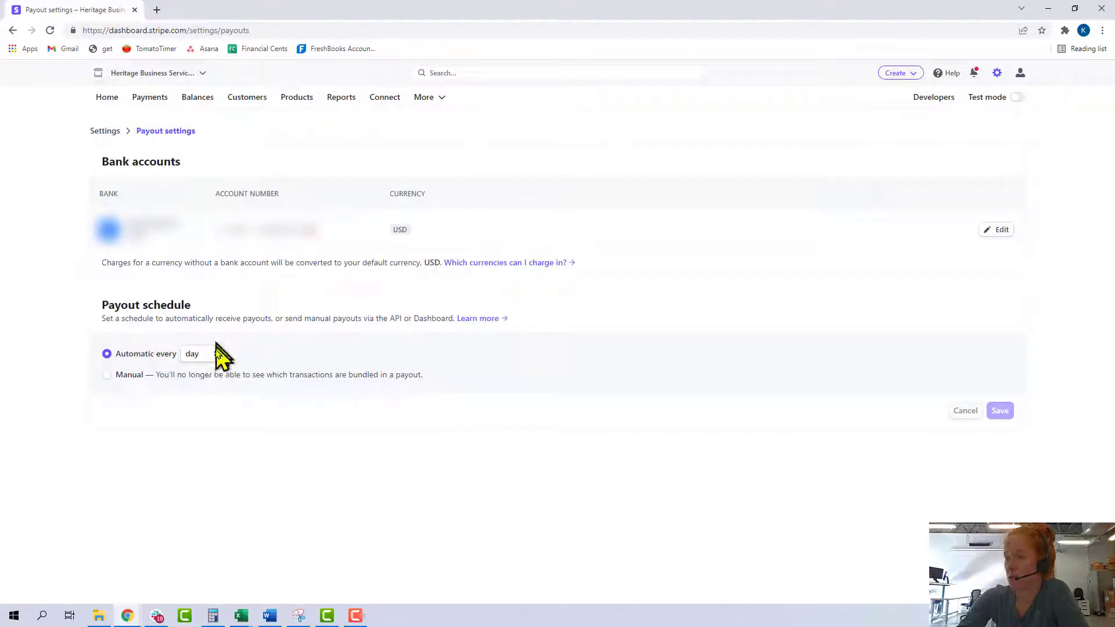
pyautogui.click(216, 355)
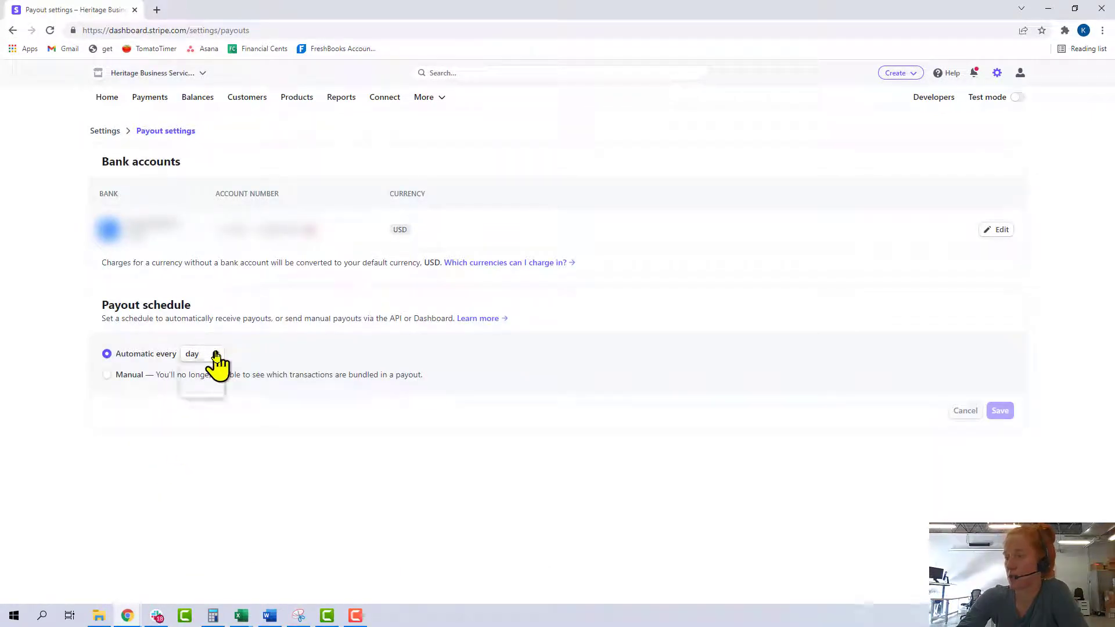